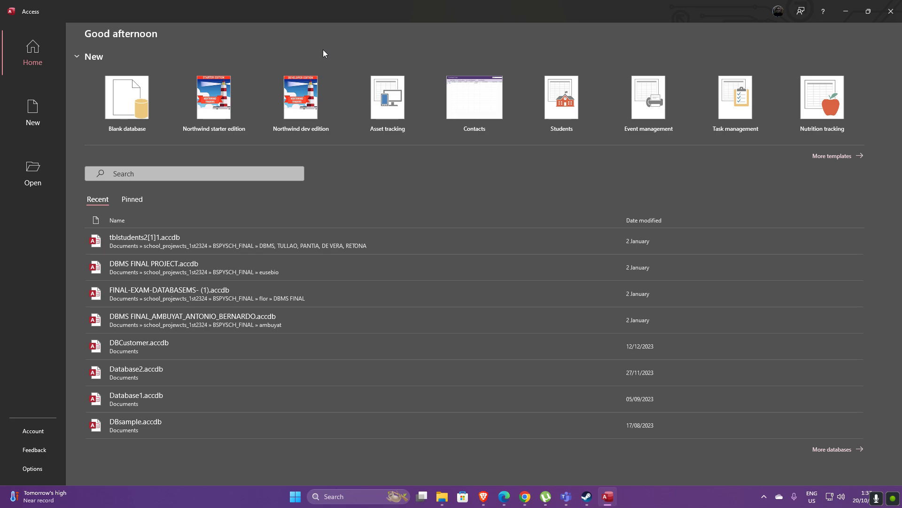
Create a blank database named DBExample1
{"action": "left_click", "coordinate": [134, 112]}
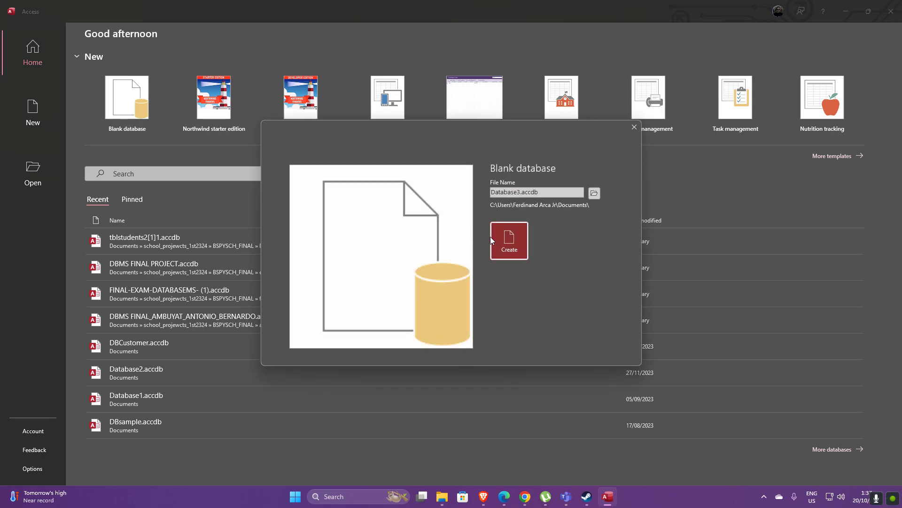
{"action": "left_click", "coordinate": [524, 191]}
{"action": "left_click_drag", "start_coordinate": [491, 191], "coordinate": [522, 192]}
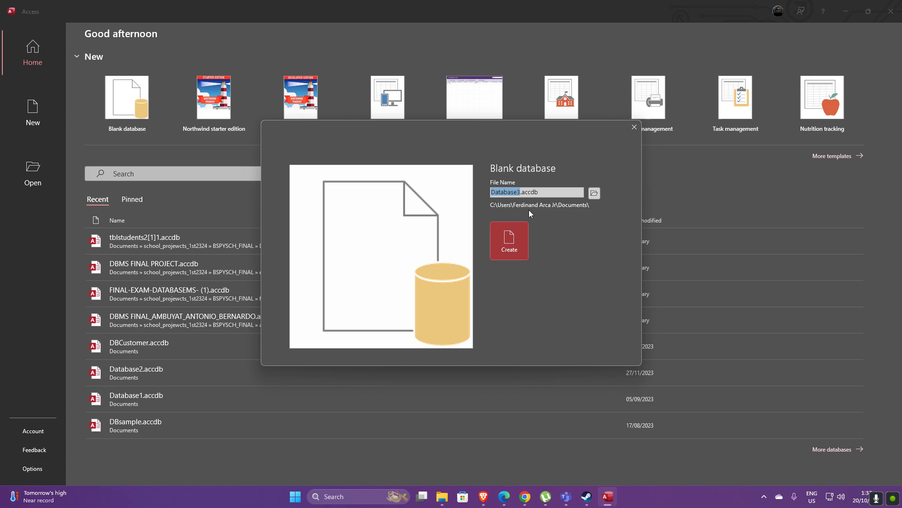
{"action": "type", "text": "DBExample1"}
{"action": "left_click", "coordinate": [522, 242]}
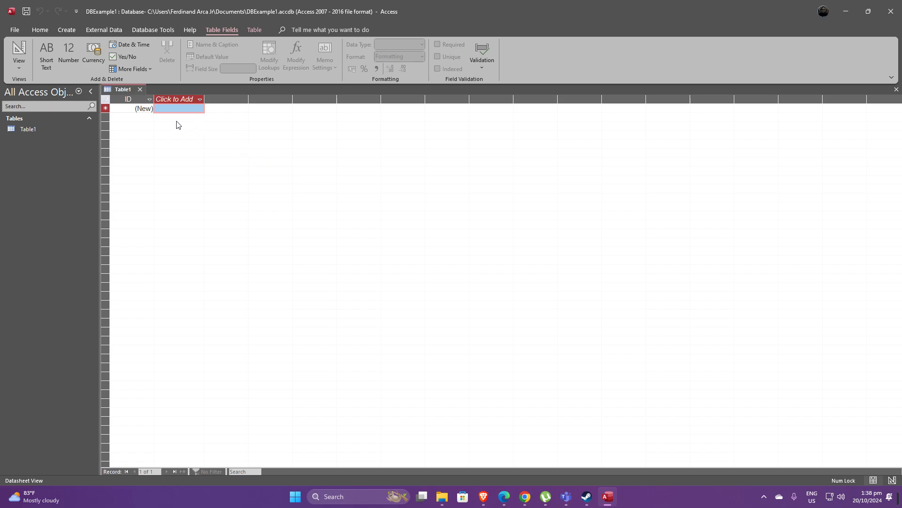
Switch the new table to Design View, saving it as tblExample
{"action": "left_click", "coordinate": [21, 63]}
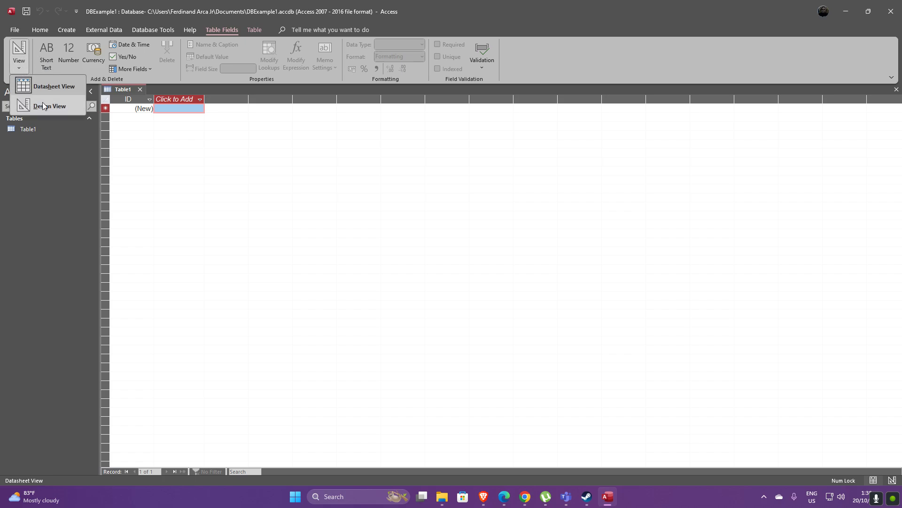
{"action": "right_click", "coordinate": [122, 92]}
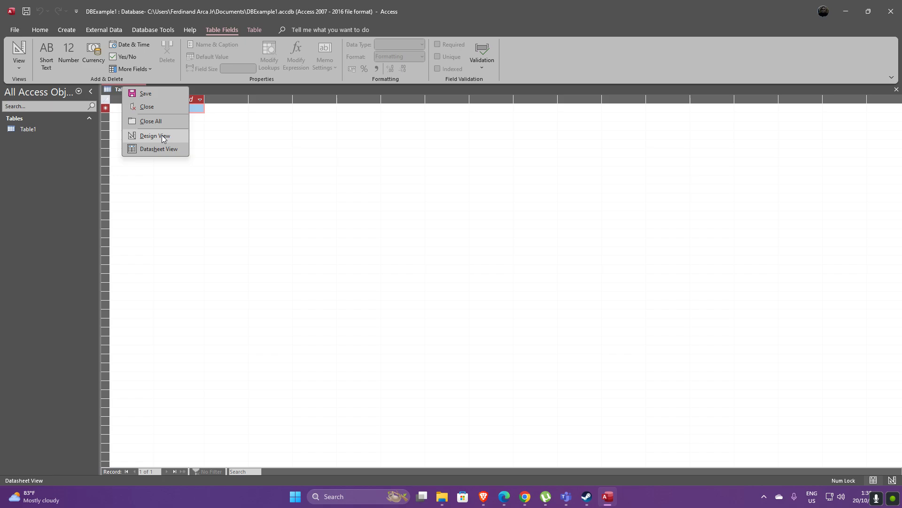
{"action": "left_click", "coordinate": [162, 135]}
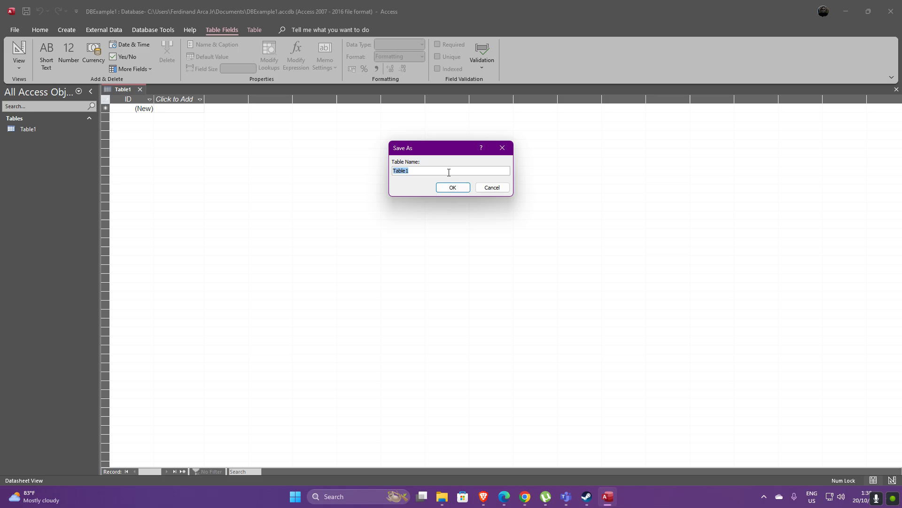
{"action": "type", "text": "tblExample"}
{"action": "key", "text": "Return"}
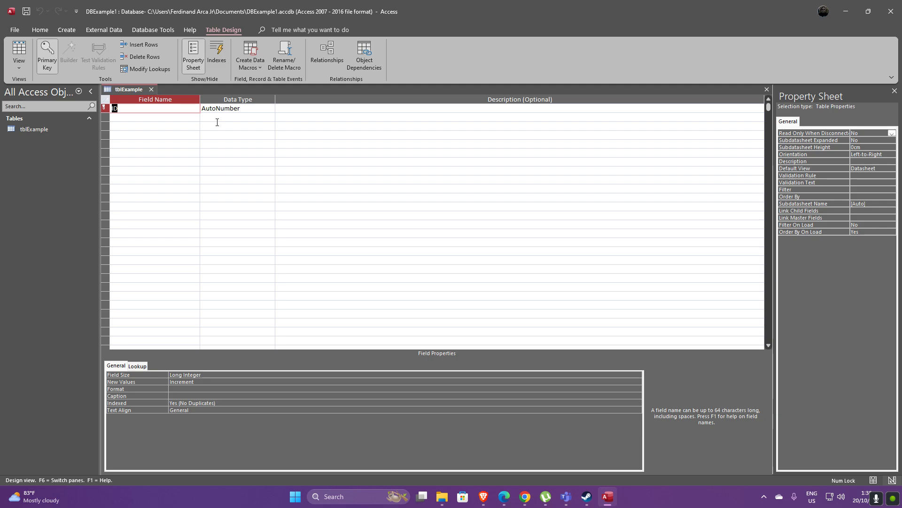
Set the ID field's data type to Short Text and rename the field to PersonID
{"action": "left_click", "coordinate": [248, 107]}
{"action": "left_click", "coordinate": [270, 108]}
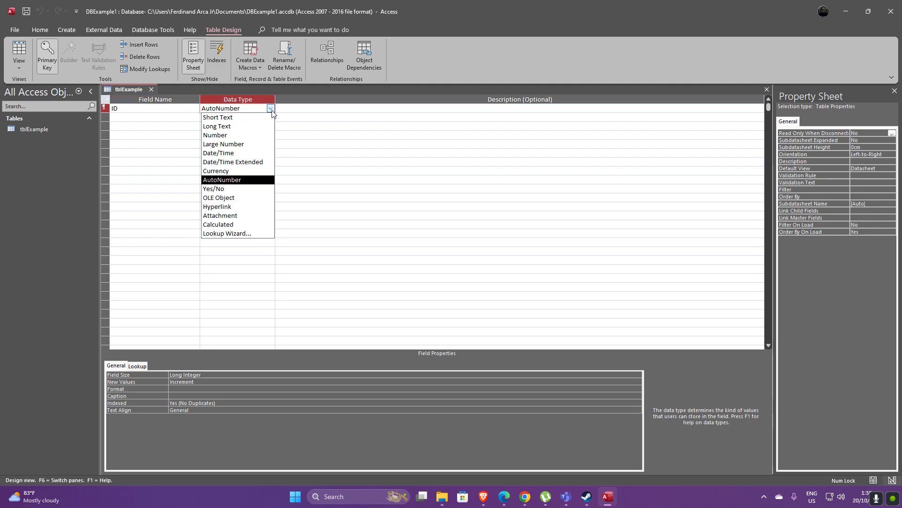
{"action": "left_click", "coordinate": [237, 118]}
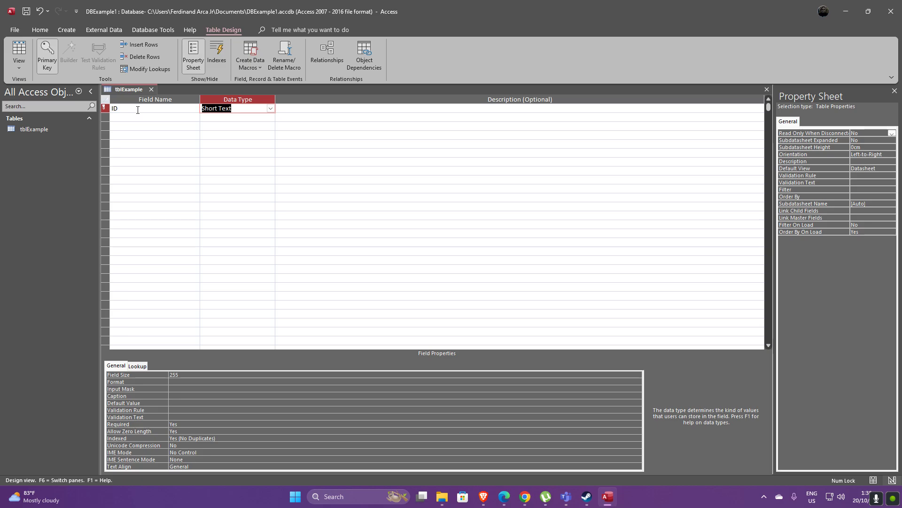
{"action": "key", "text": "shift+Tab"}
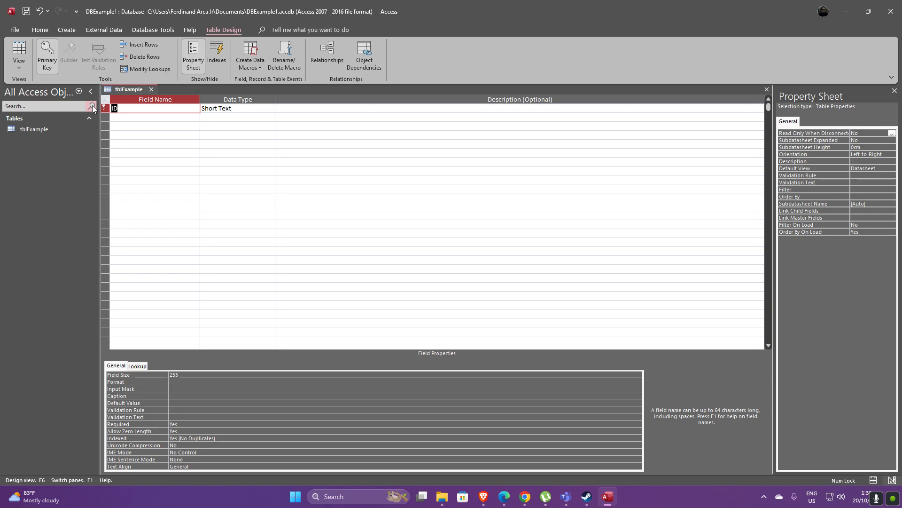
{"action": "type", "text": "PersojnID"}
Add a second field named Name, accepting the reserved-word notice
{"action": "left_click", "coordinate": [136, 120]}
{"action": "type", "text": "Name"}
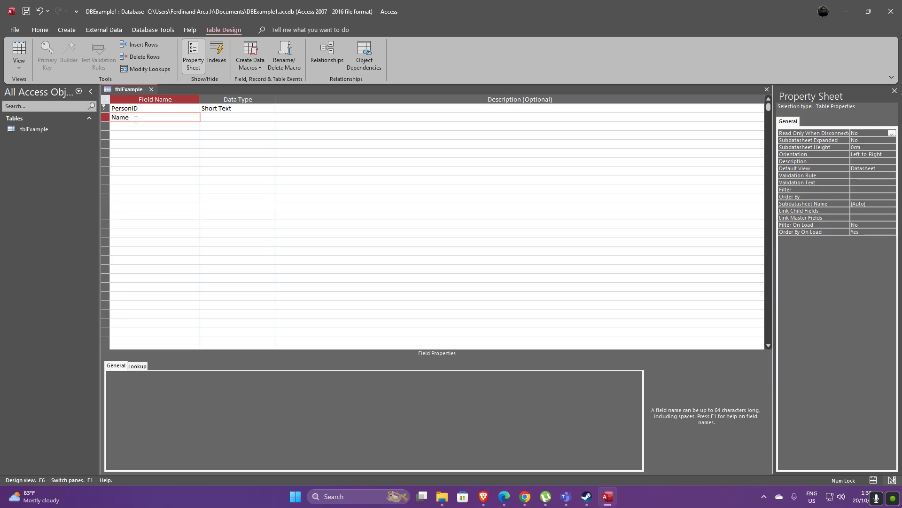
{"action": "key", "text": "Tab"}
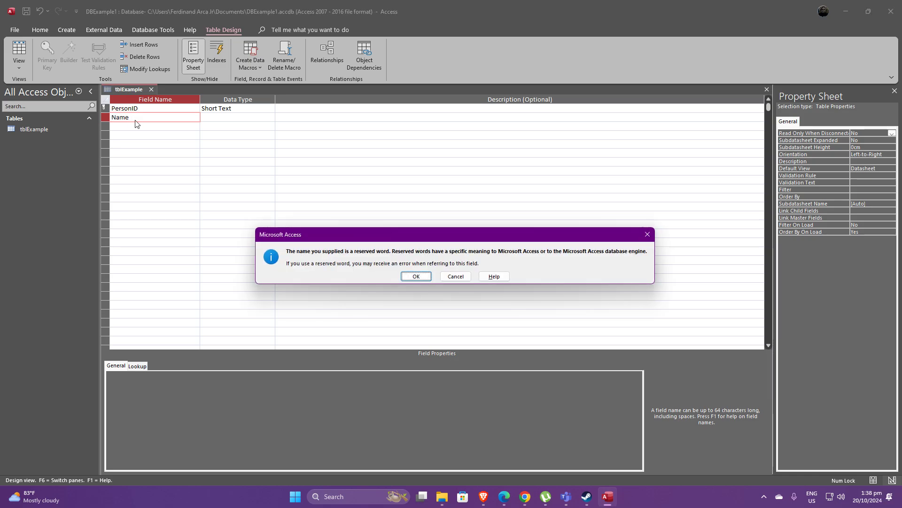
{"action": "left_click", "coordinate": [419, 278]}
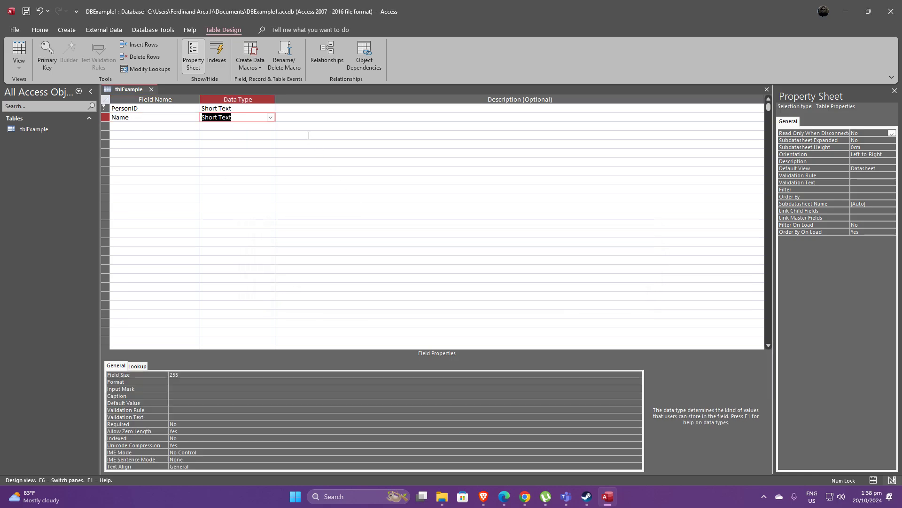
Add a Birthday field with the Date/Time data type
{"action": "left_click", "coordinate": [167, 126]}
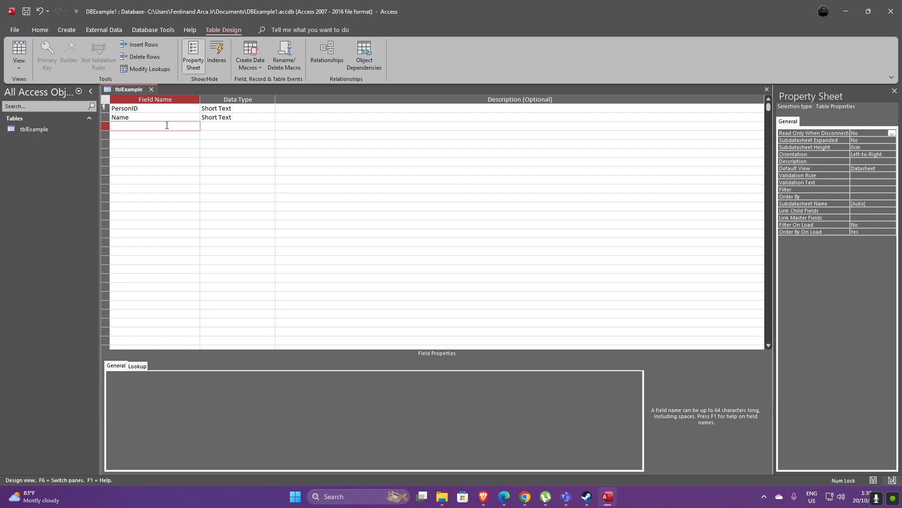
{"action": "type", "text": "Birthday"}
{"action": "key", "text": "Tab"}
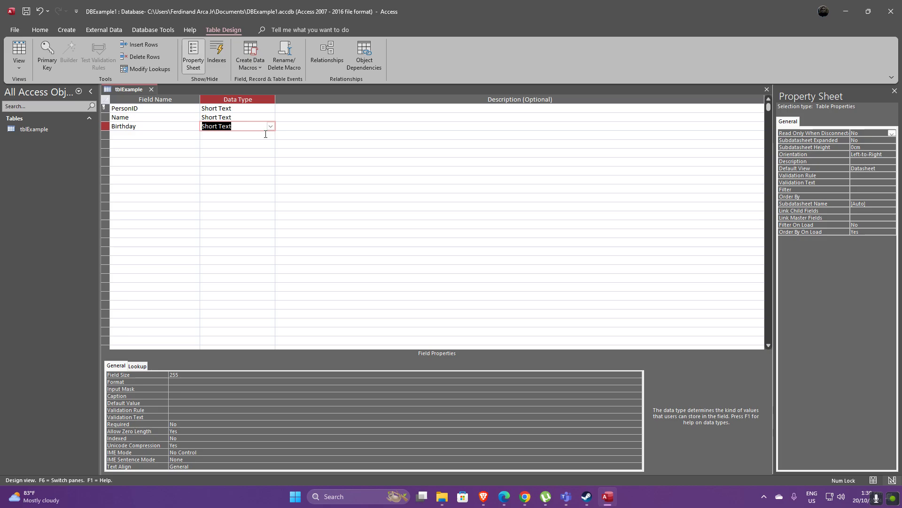
{"action": "left_click", "coordinate": [270, 126]}
{"action": "left_click", "coordinate": [241, 171]}
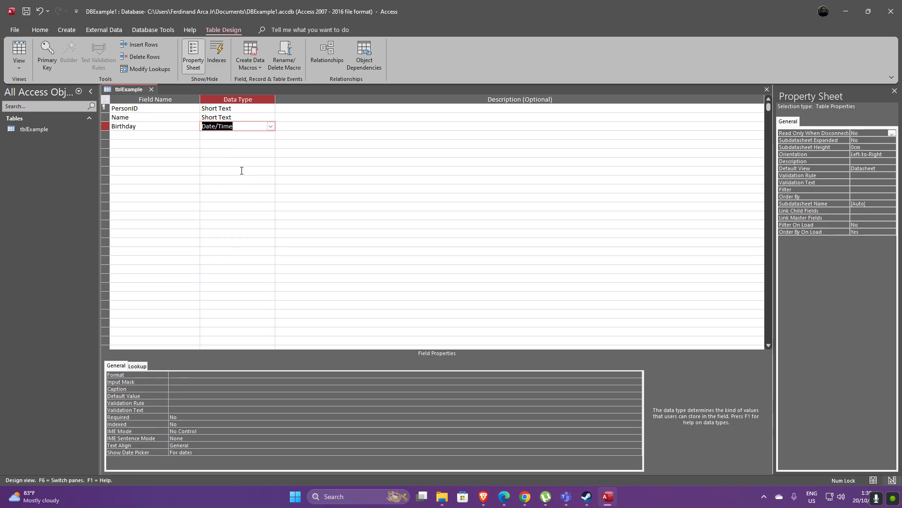
Set the Birthday field's format to Short Date
{"action": "left_click", "coordinate": [639, 375]}
{"action": "left_click", "coordinate": [638, 375]}
{"action": "left_click", "coordinate": [638, 375]}
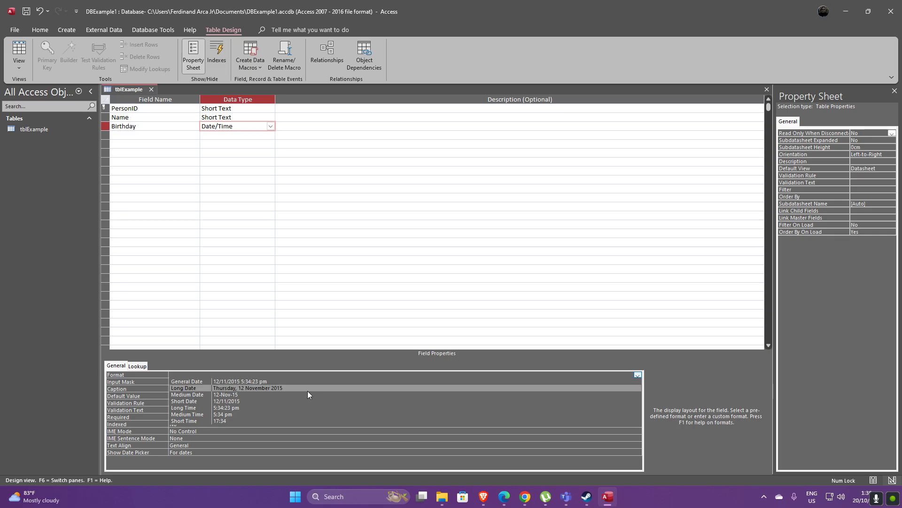
{"action": "left_click", "coordinate": [253, 401]}
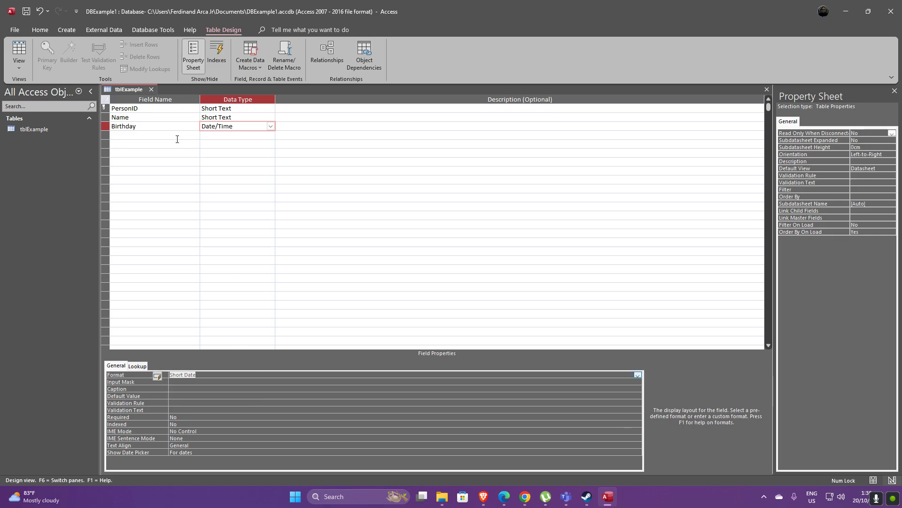
Add an Age field with the Number data type
{"action": "left_click", "coordinate": [177, 136]}
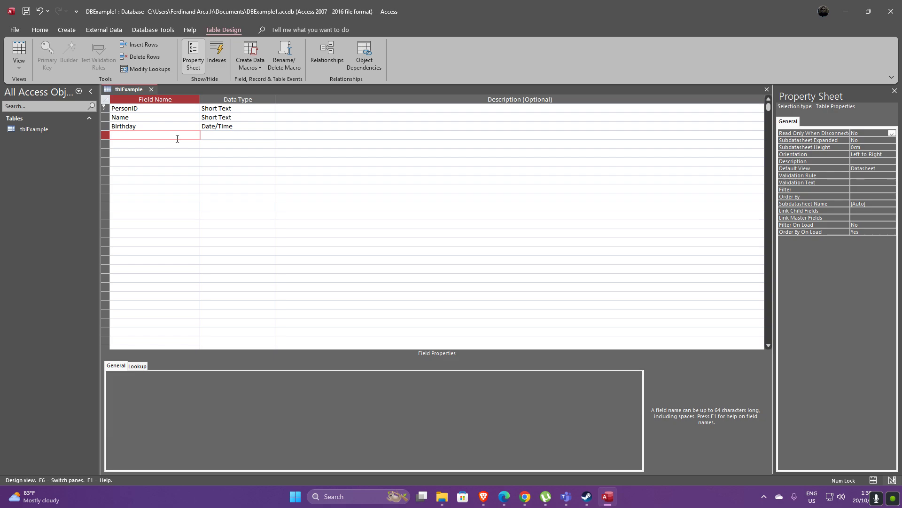
{"action": "type", "text": "Age"}
{"action": "left_click", "coordinate": [241, 134]}
{"action": "left_click", "coordinate": [271, 135]}
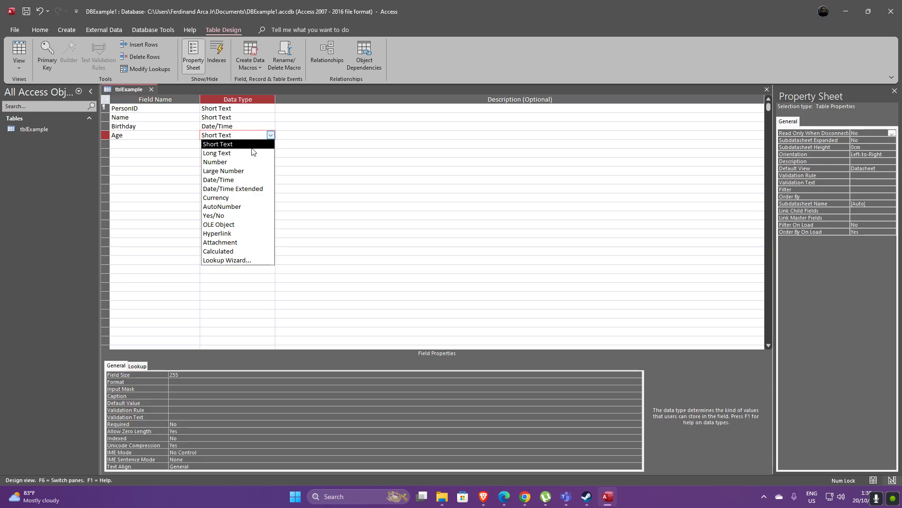
{"action": "left_click", "coordinate": [244, 160]}
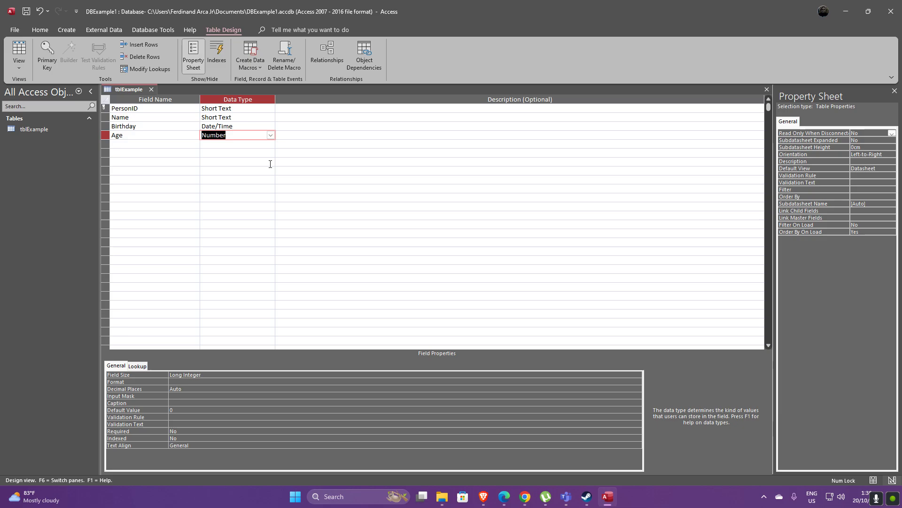
Review the optional description cells and field properties of each field
{"action": "left_click", "coordinate": [321, 110]}
{"action": "left_click", "coordinate": [349, 119]}
{"action": "left_click", "coordinate": [351, 127]}
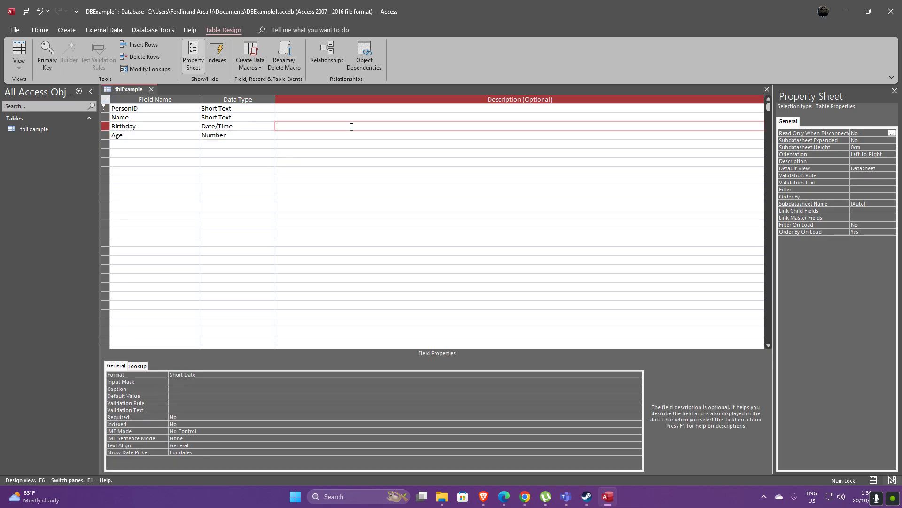
{"action": "left_click", "coordinate": [352, 135]}
{"action": "left_click", "coordinate": [352, 126]}
{"action": "left_click", "coordinate": [354, 118]}
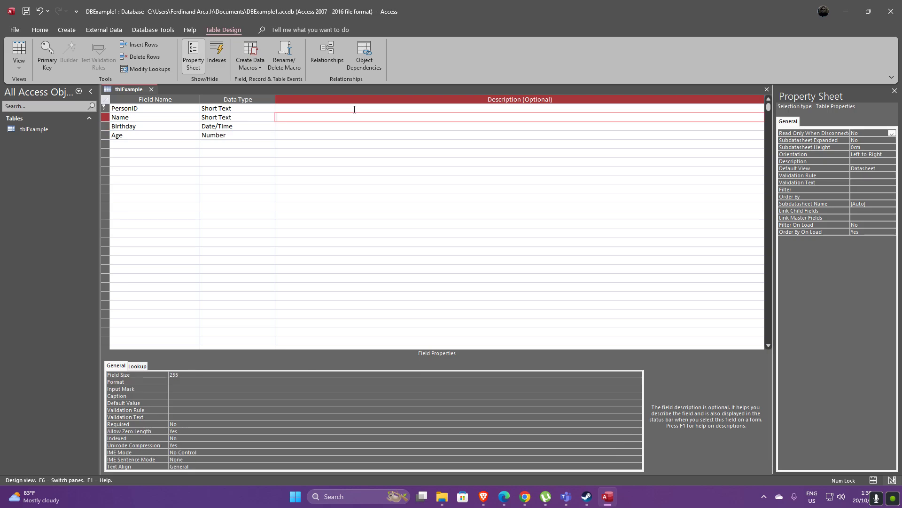
{"action": "left_click", "coordinate": [354, 110]}
{"action": "left_click", "coordinate": [355, 135]}
{"action": "left_click", "coordinate": [356, 126]}
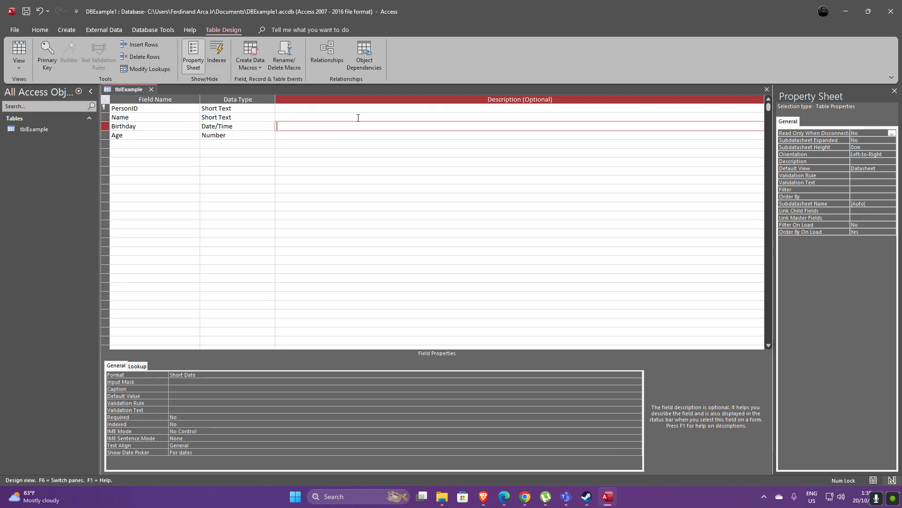
{"action": "left_click", "coordinate": [358, 118]}
{"action": "left_click", "coordinate": [359, 109]}
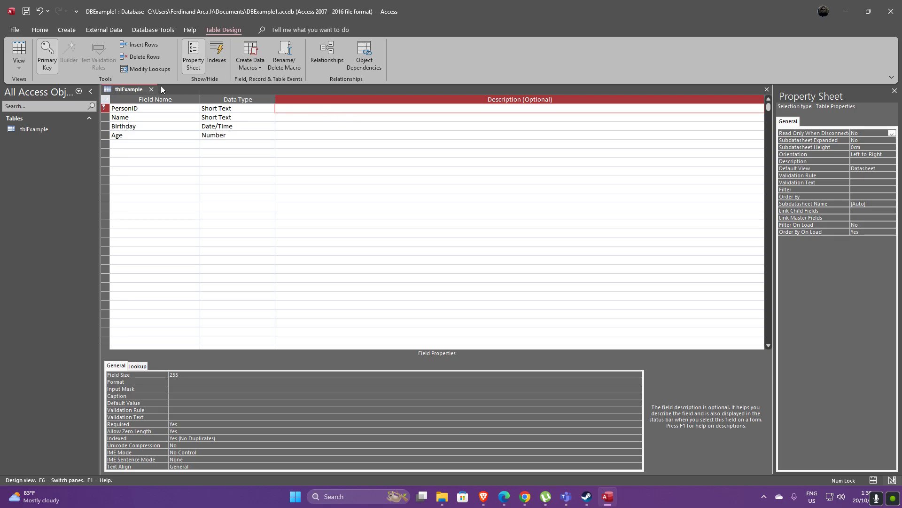
Save the table design
{"action": "right_click", "coordinate": [133, 91]}
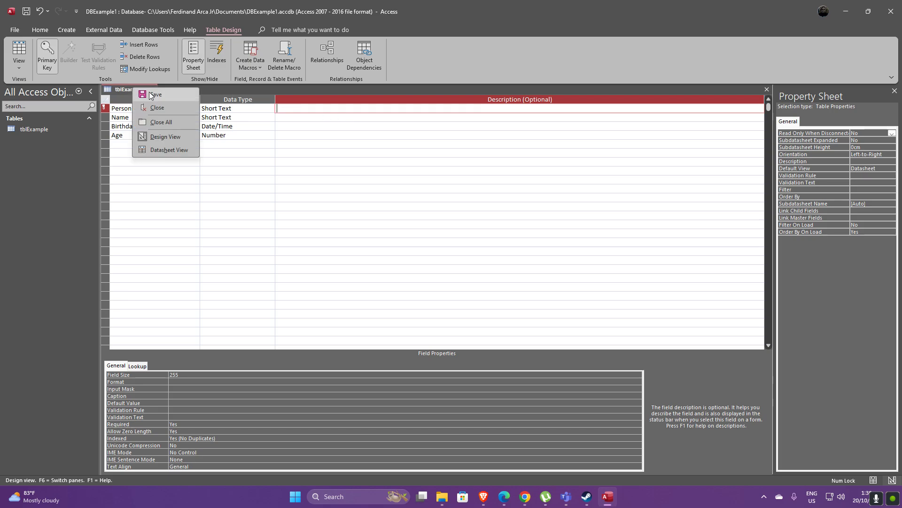
{"action": "left_click", "coordinate": [152, 95]}
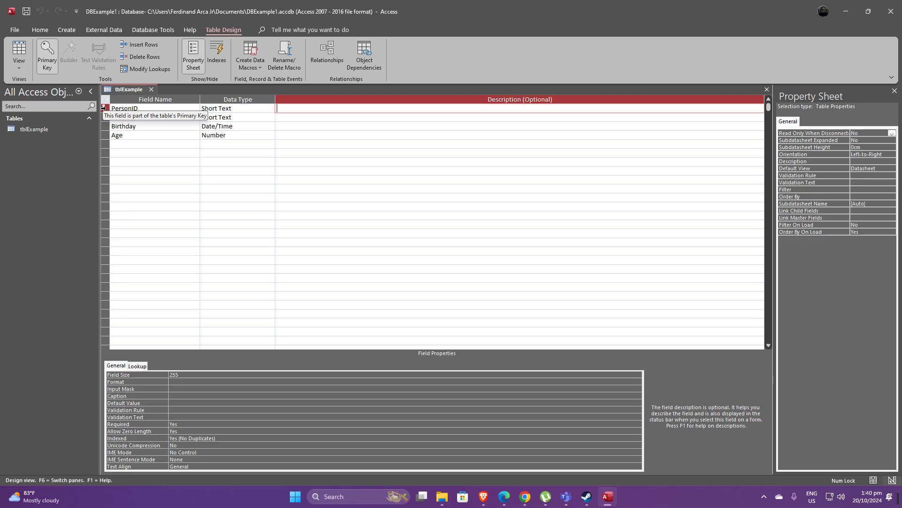
Remove and reapply the primary key on the PersonID field
{"action": "right_click", "coordinate": [104, 108]}
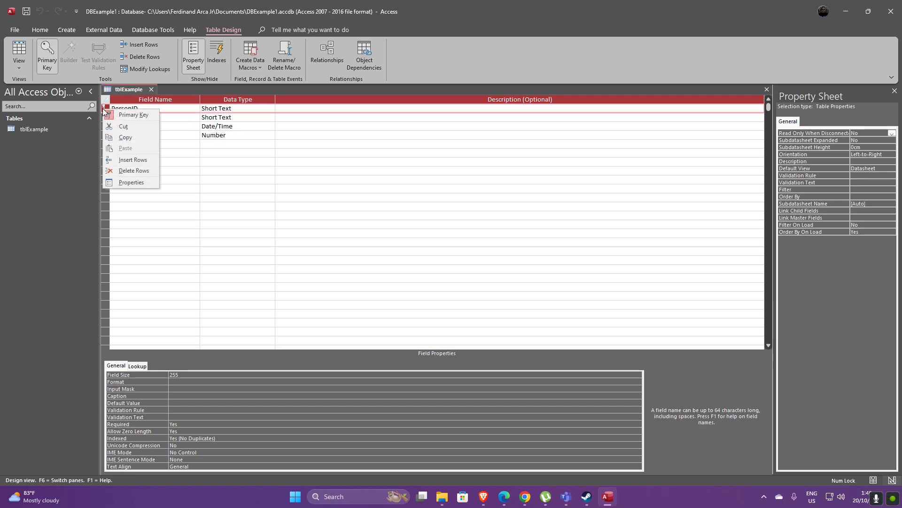
{"action": "left_click", "coordinate": [113, 117]}
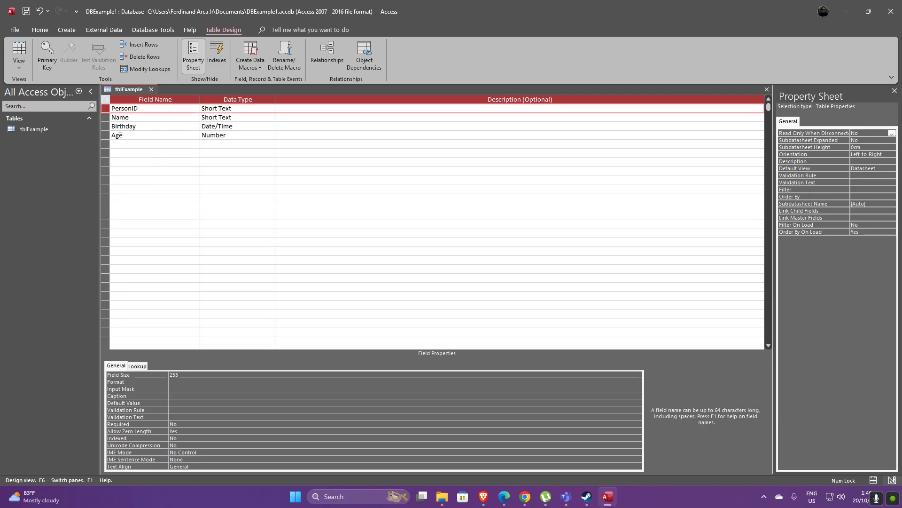
{"action": "right_click", "coordinate": [107, 110]}
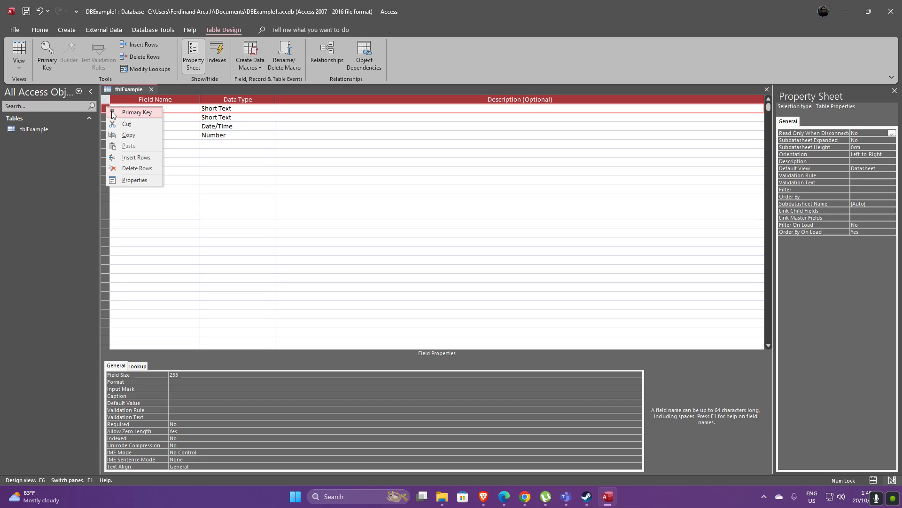
{"action": "left_click", "coordinate": [112, 113]}
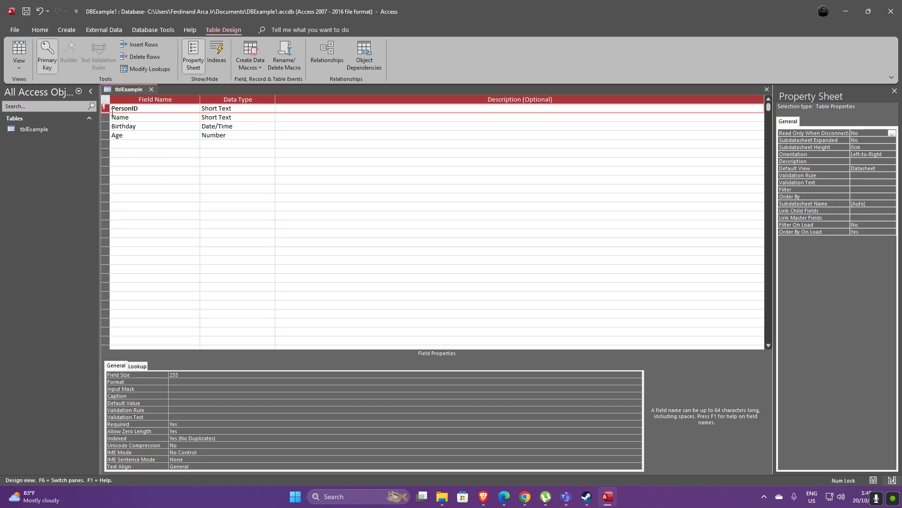
Save the table and switch it to Datasheet View
{"action": "right_click", "coordinate": [133, 90]}
{"action": "left_click", "coordinate": [143, 97]}
{"action": "left_click", "coordinate": [21, 70]}
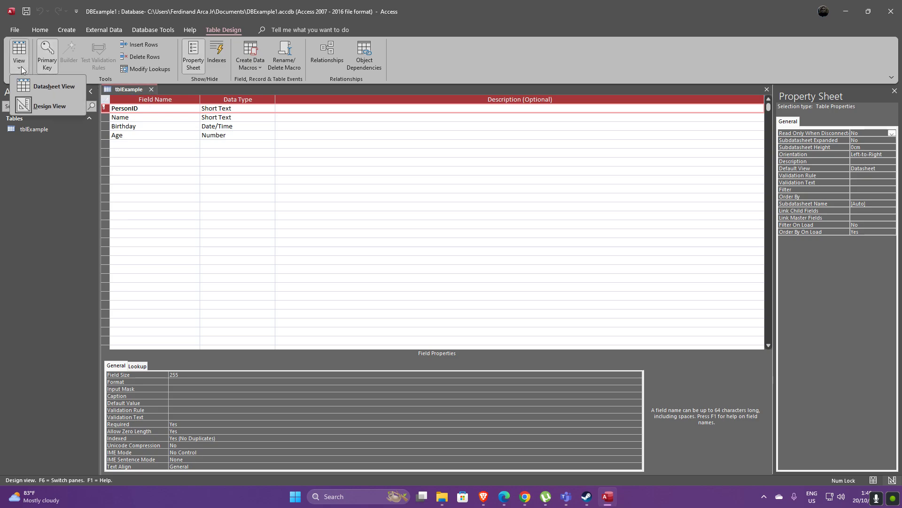
{"action": "left_click", "coordinate": [36, 88]}
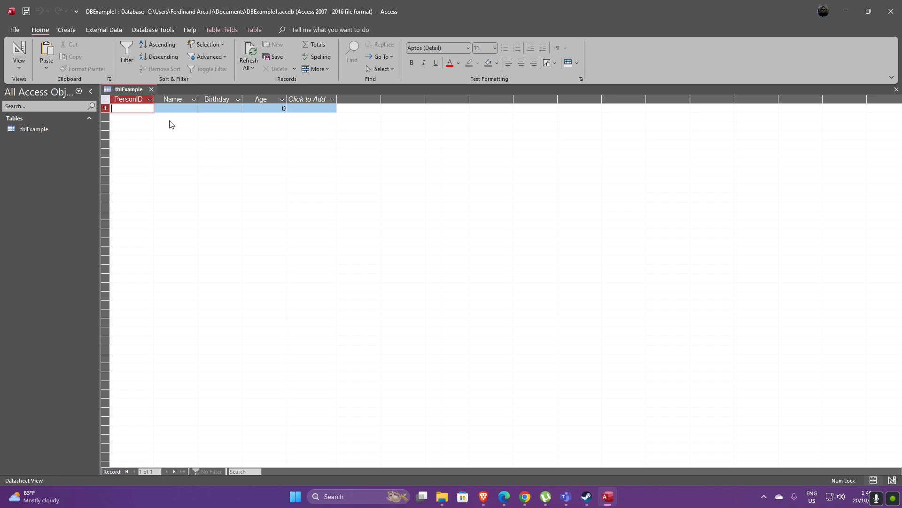
Start the first record with PersonID 001 and a sample person's full name
{"action": "type", "text": "001"}
{"action": "key", "text": "Tab"}
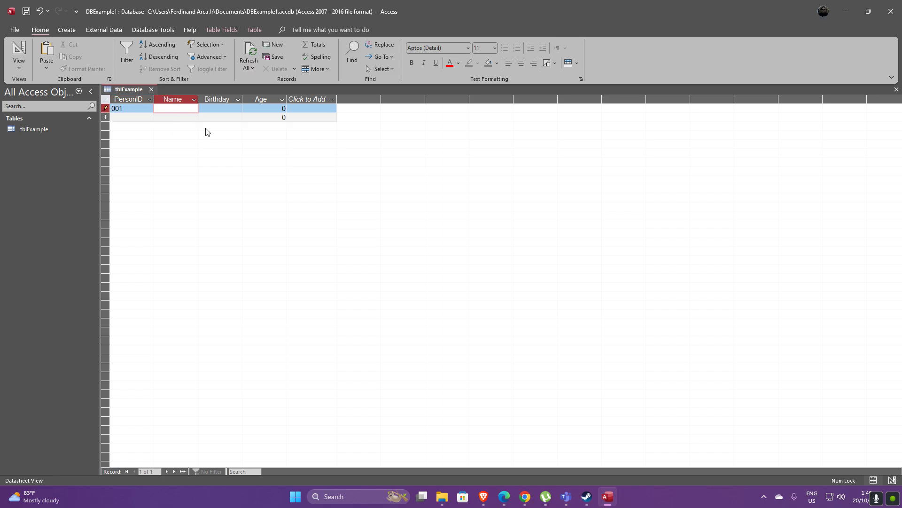
{"action": "type", "text": "John Smit"}
{"action": "type", "text": "h"}
{"action": "key", "text": "Tab"}
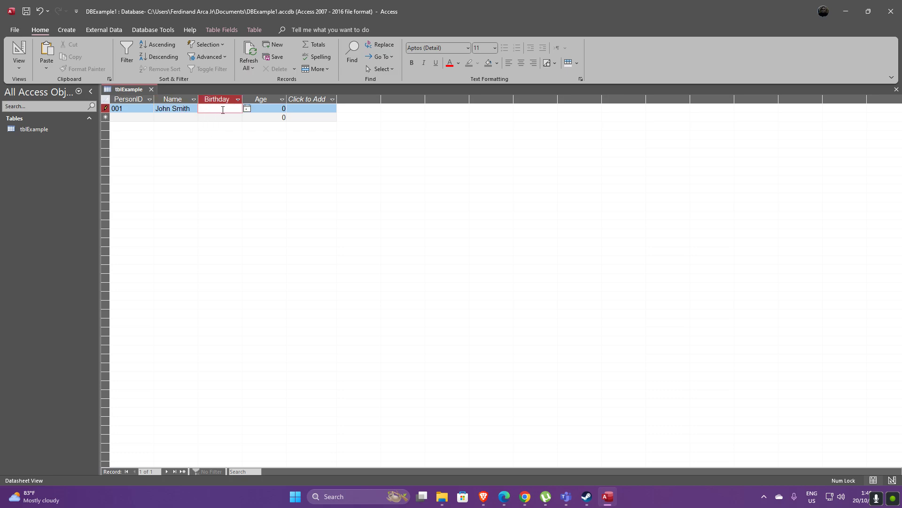
Pick 01/10/2024 as the first record's birthday from the date picker and set its age to 1
{"action": "left_click", "coordinate": [247, 109]}
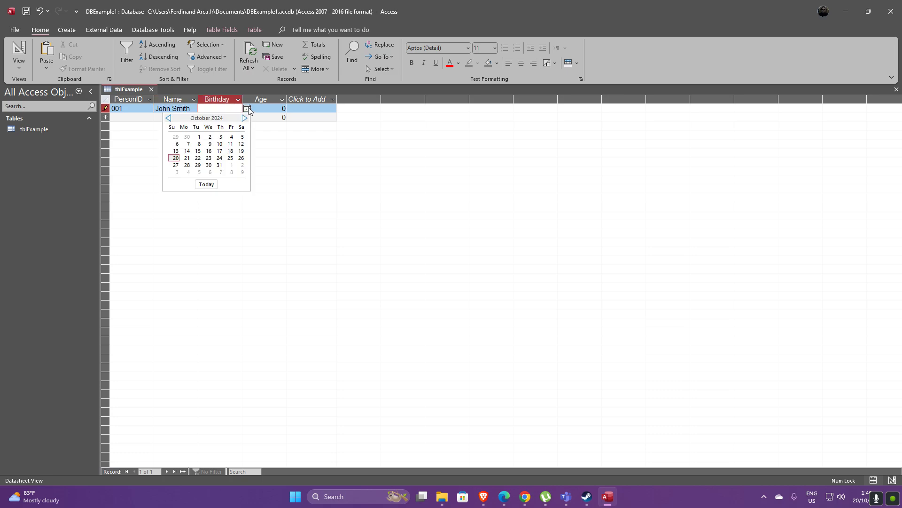
{"action": "left_click", "coordinate": [199, 137]}
{"action": "left_click", "coordinate": [275, 107]}
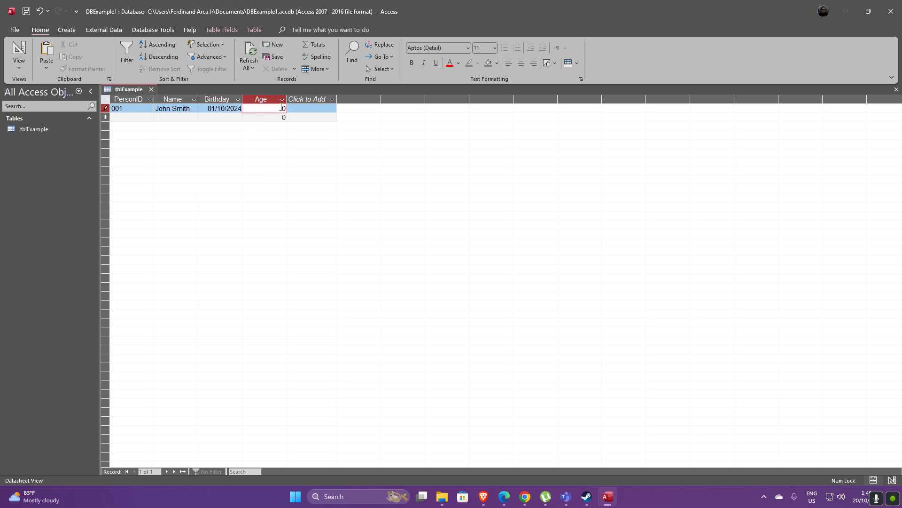
{"action": "left_click_drag", "start_coordinate": [281, 108], "coordinate": [288, 108]}
{"action": "type", "text": "1"}
{"action": "key", "text": "Return"}
Start the second record with PersonID 002 and another sample person's full name
{"action": "type", "text": "002"}
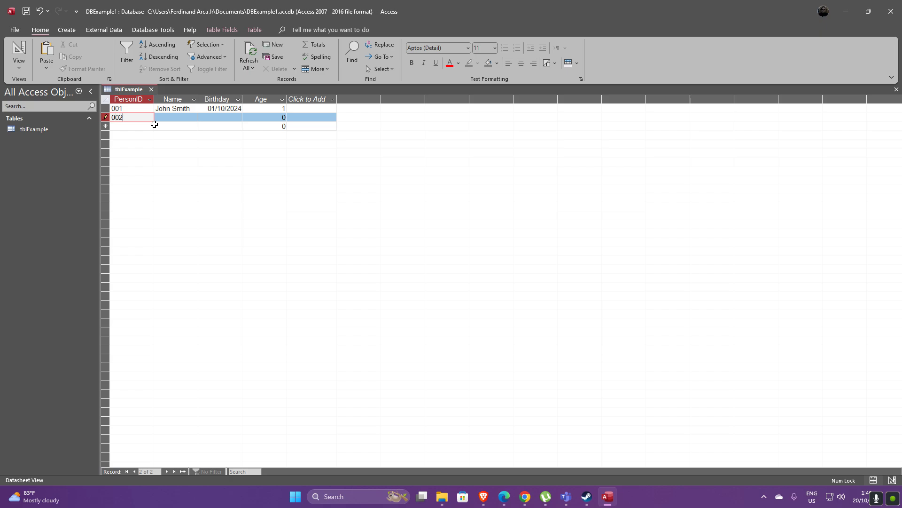
{"action": "key", "text": "Return"}
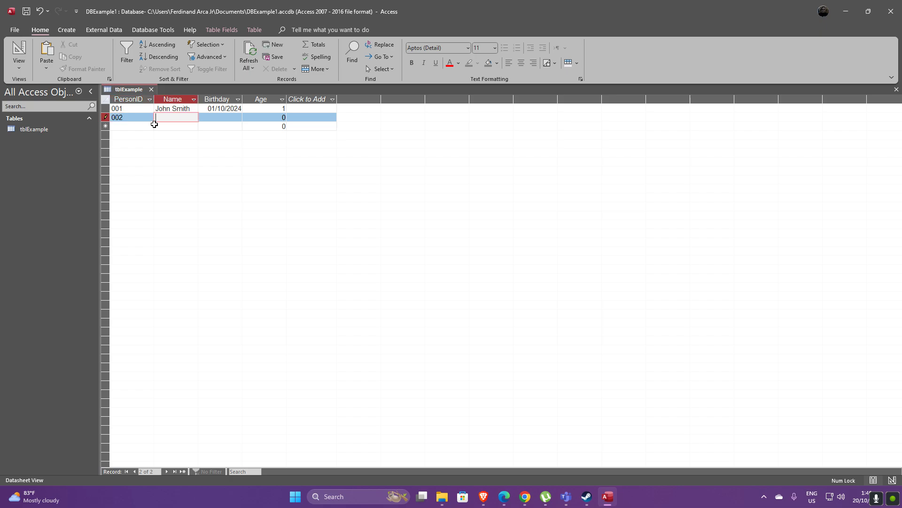
{"action": "type", "text": "Mih="}
{"action": "key", "text": "BackSpace"}
{"action": "key", "text": "BackSpace"}
{"action": "type", "text": "ichelle Cruz"}
{"action": "key", "text": "Tab"}
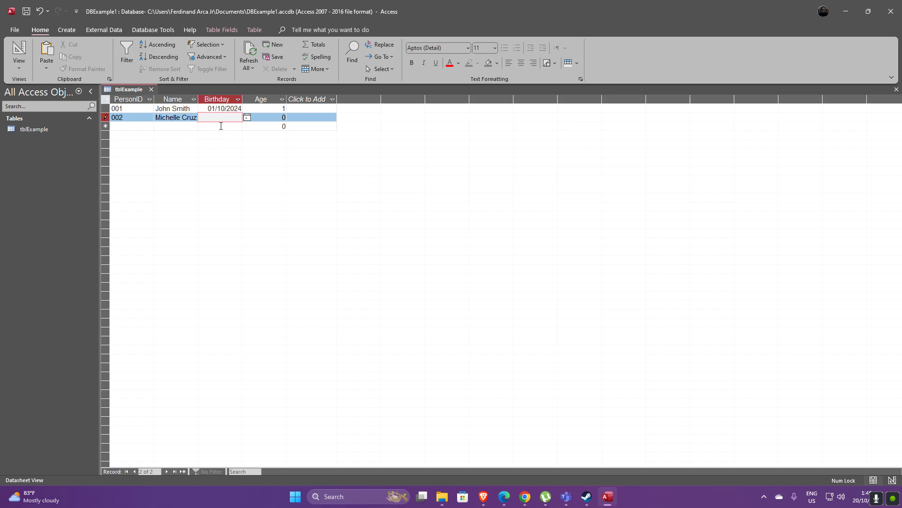
Pick 03/10/2024 as the second record's birthday from the date picker and set its age to 2
{"action": "left_click", "coordinate": [247, 118]}
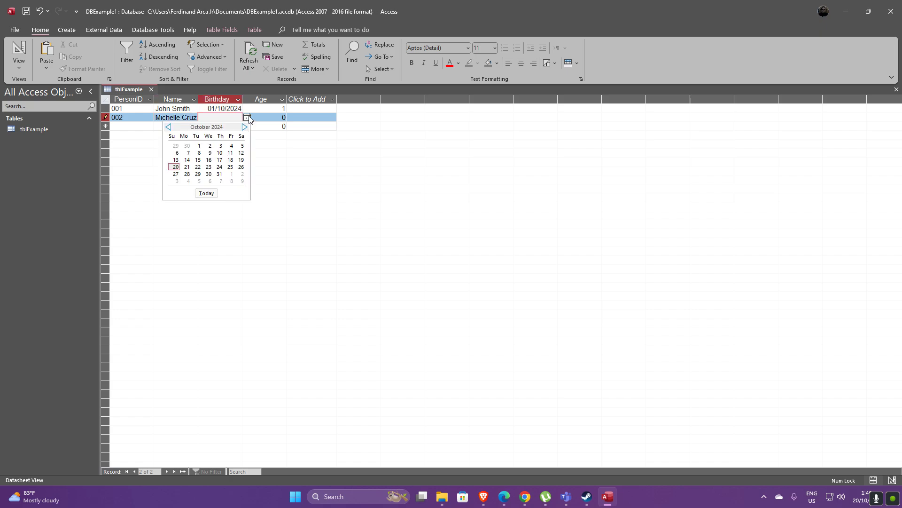
{"action": "left_click", "coordinate": [221, 146]}
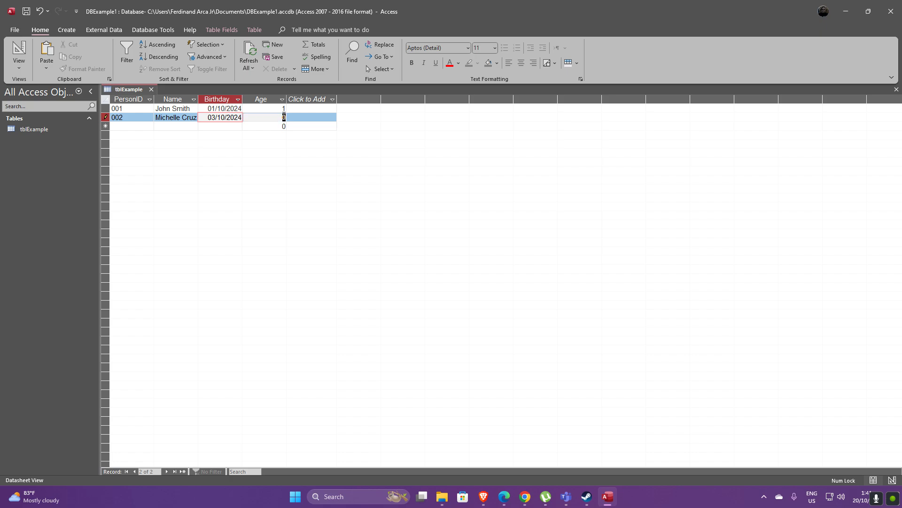
{"action": "left_click", "coordinate": [284, 117]}
{"action": "type", "text": "2"}
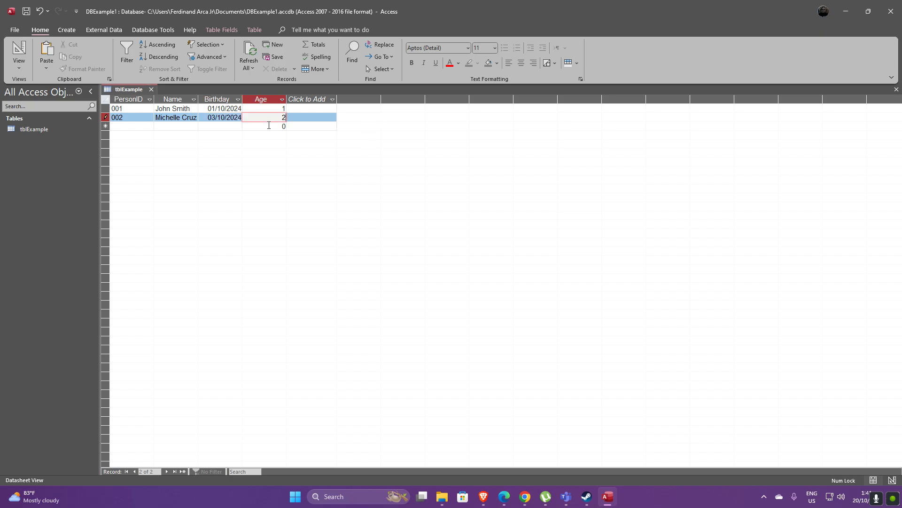
{"action": "key", "text": "Tab"}
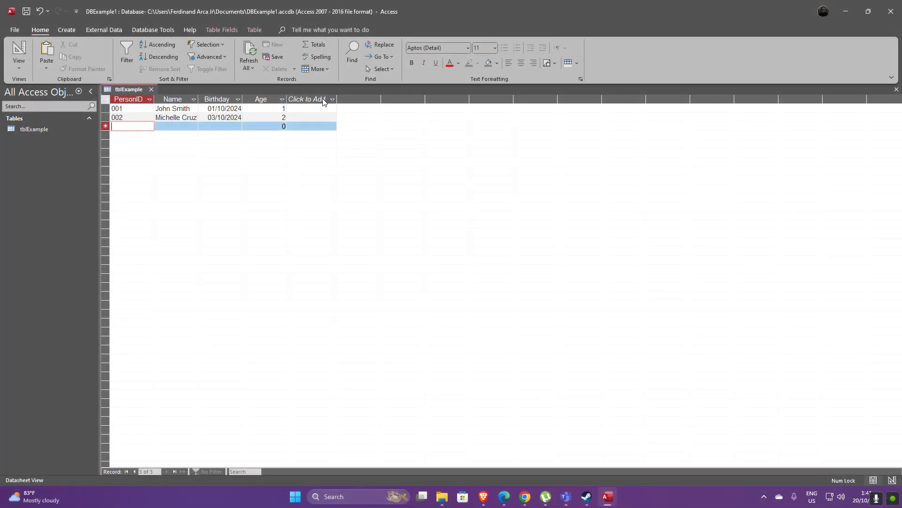
Add a new Short Text field named Address to the table and check its data type
{"action": "left_click", "coordinate": [324, 102]}
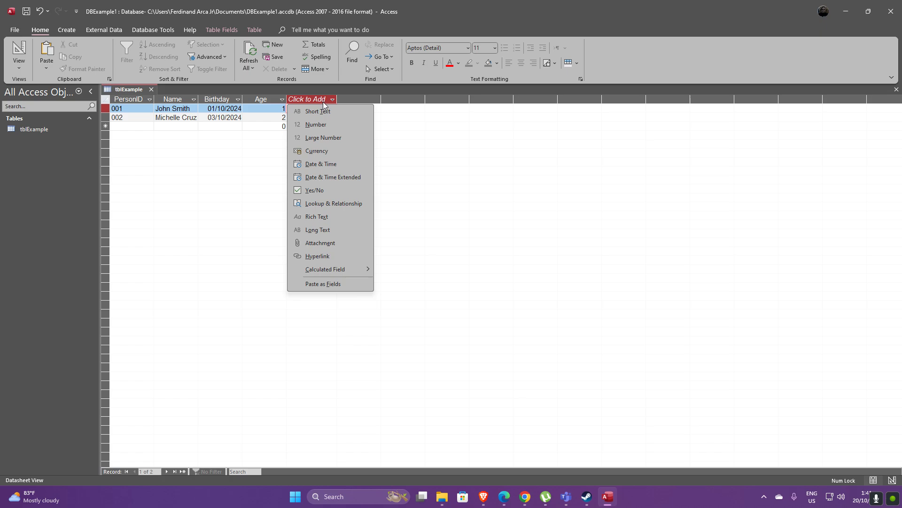
{"action": "left_click", "coordinate": [327, 113]}
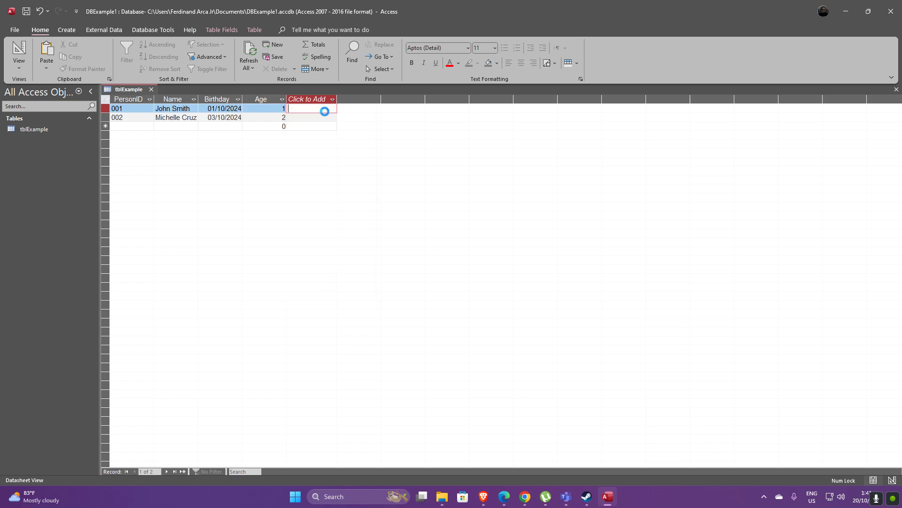
{"action": "type", "text": "Adress"}
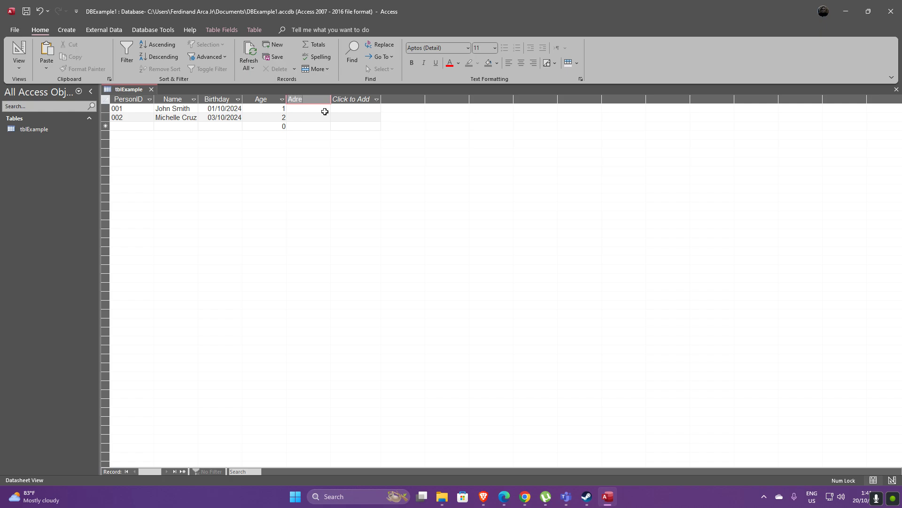
{"action": "key", "text": "Left"}
{"action": "key", "text": "Left"}
{"action": "key", "text": "Left"}
{"action": "key", "text": "Left"}
{"action": "type", "text": "d"}
{"action": "key", "text": "Return"}
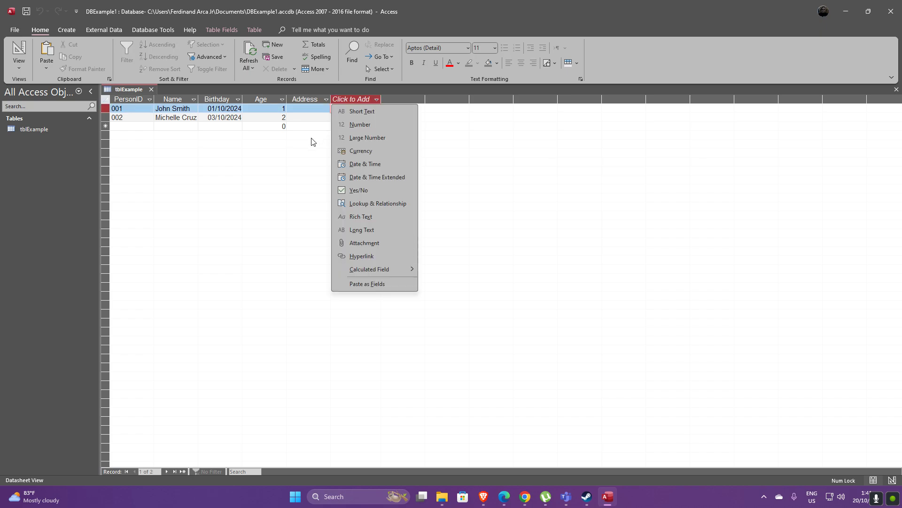
{"action": "left_click", "coordinate": [310, 136]}
{"action": "left_click", "coordinate": [320, 98]}
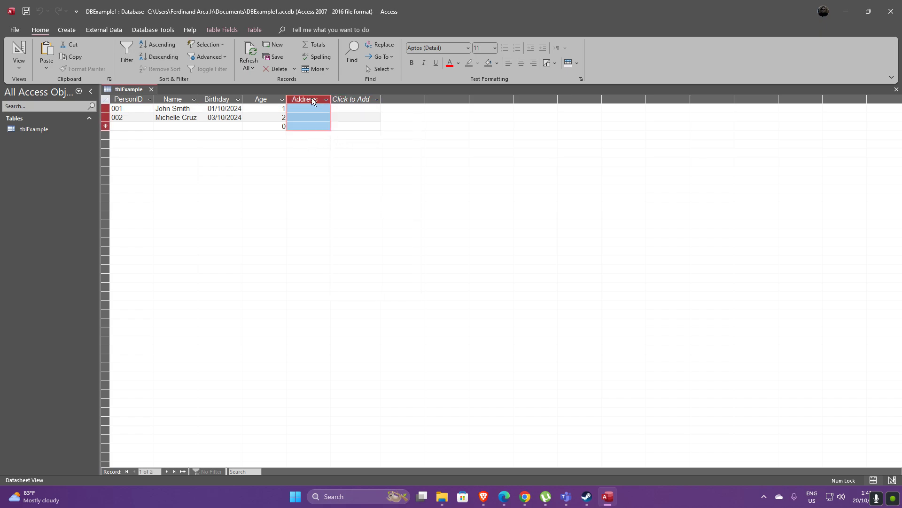
{"action": "left_click", "coordinate": [223, 31]}
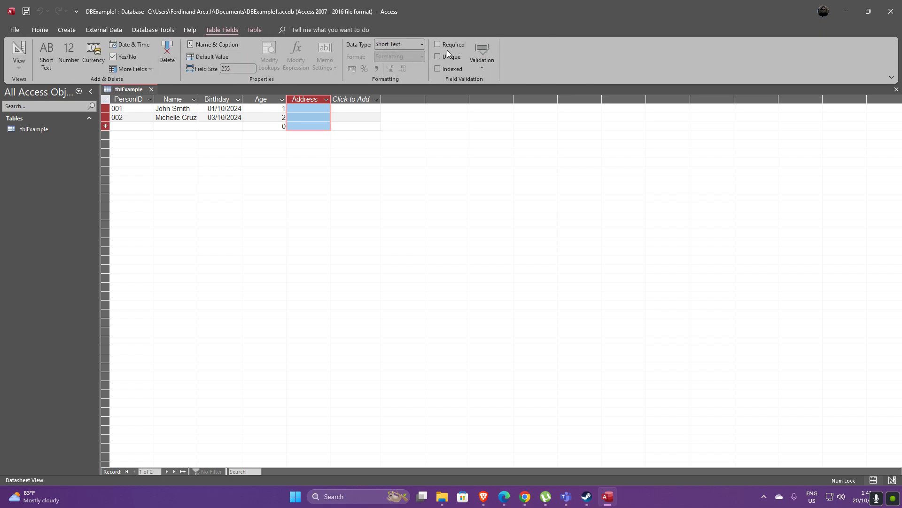
{"action": "left_click", "coordinate": [423, 44]}
{"action": "left_click", "coordinate": [422, 46]}
Fill in the Address field with Manila for the first record and Bataan for the second
{"action": "left_click", "coordinate": [308, 109]}
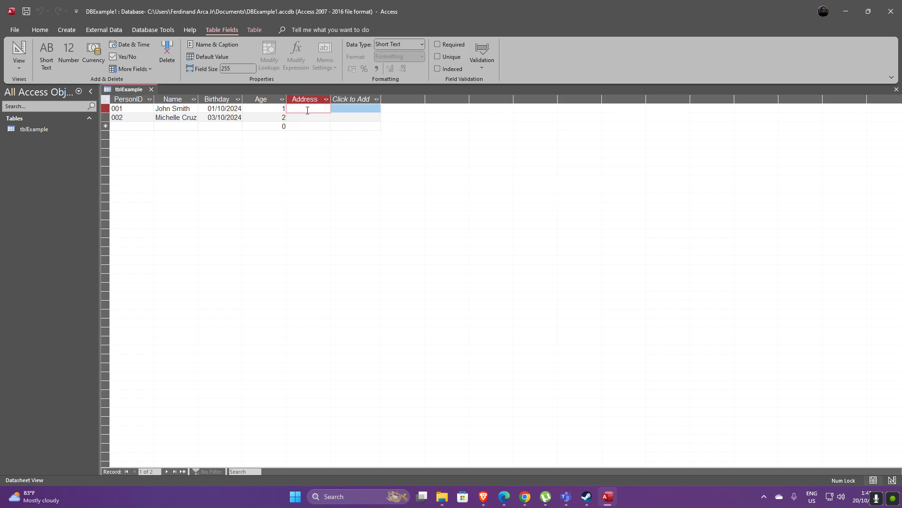
{"action": "type", "text": "Manila"}
{"action": "key", "text": "Down"}
{"action": "type", "text": "Bataan"}
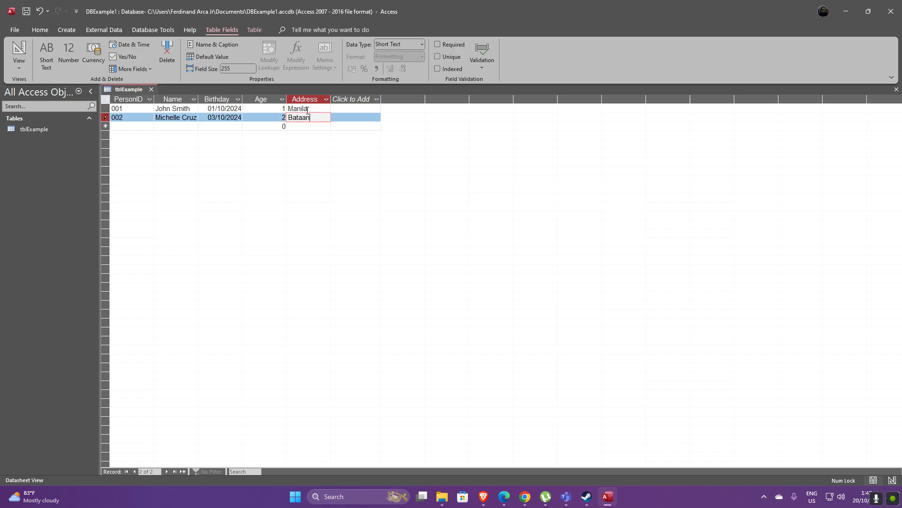
{"action": "left_click", "coordinate": [358, 127]}
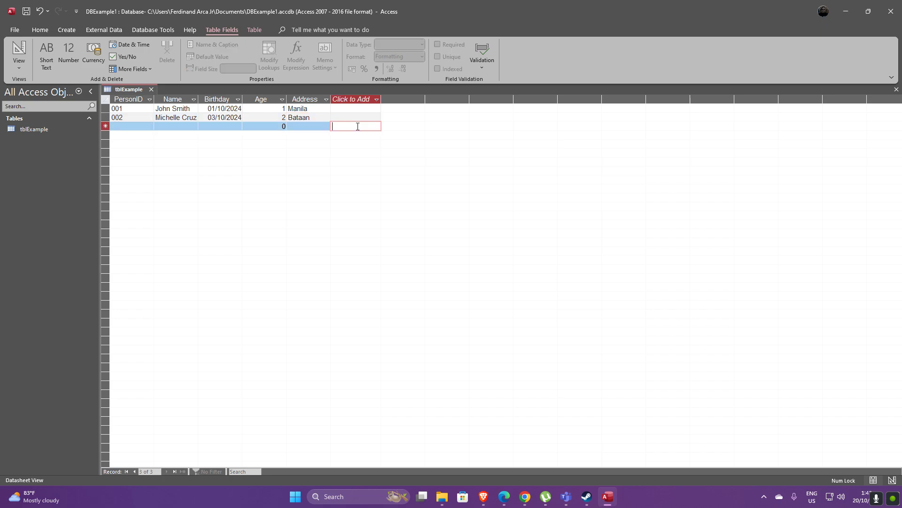